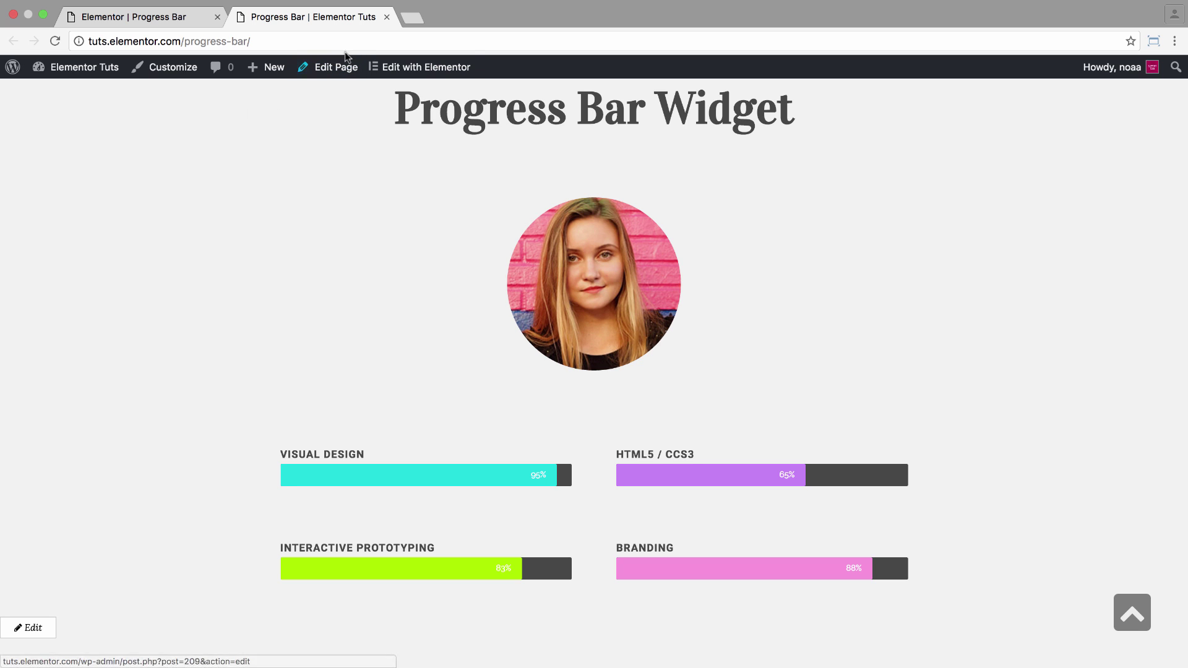
- Open the Progress Bar Widget page in the Elementor editor from the WordPress admin bar
left_click(386, 67)
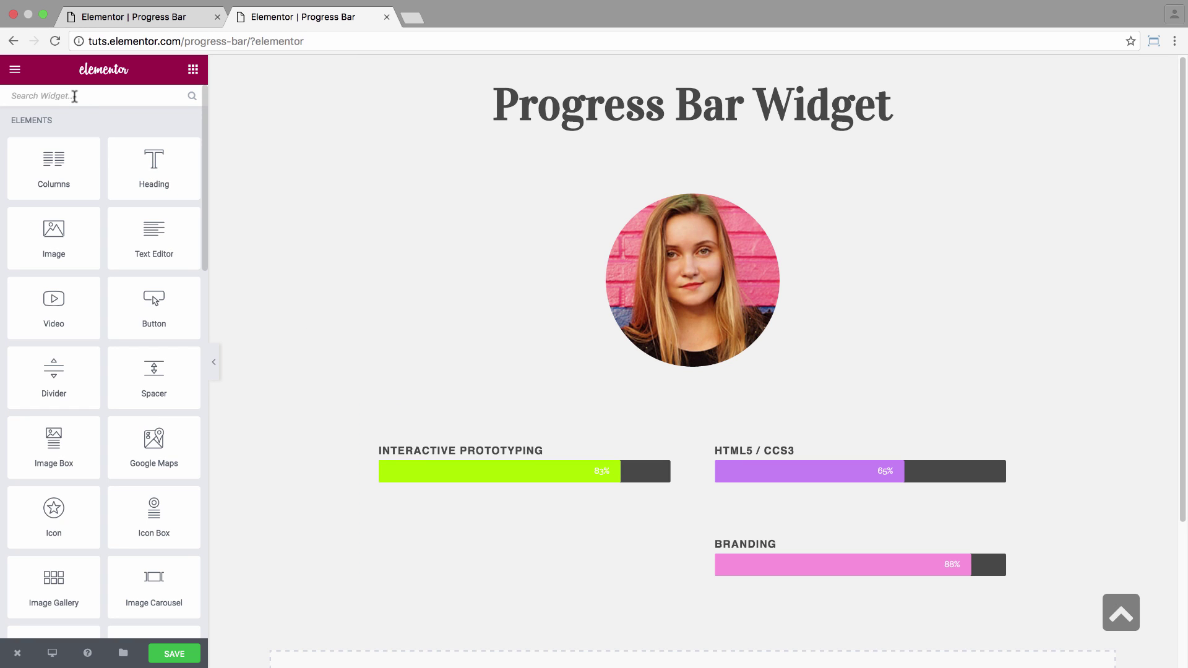
- Find the Progress Bar widget and drop it above the Interactive Prototyping bar
type("prog")
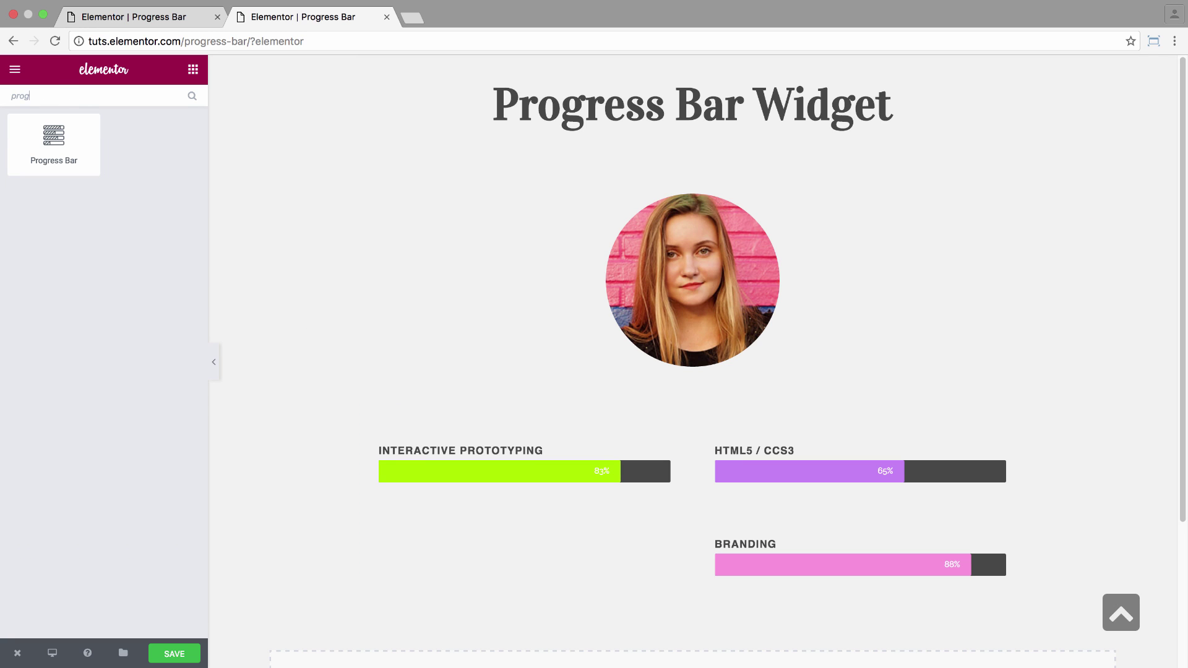
type("ress")
left_click_drag(54, 139, 530, 450)
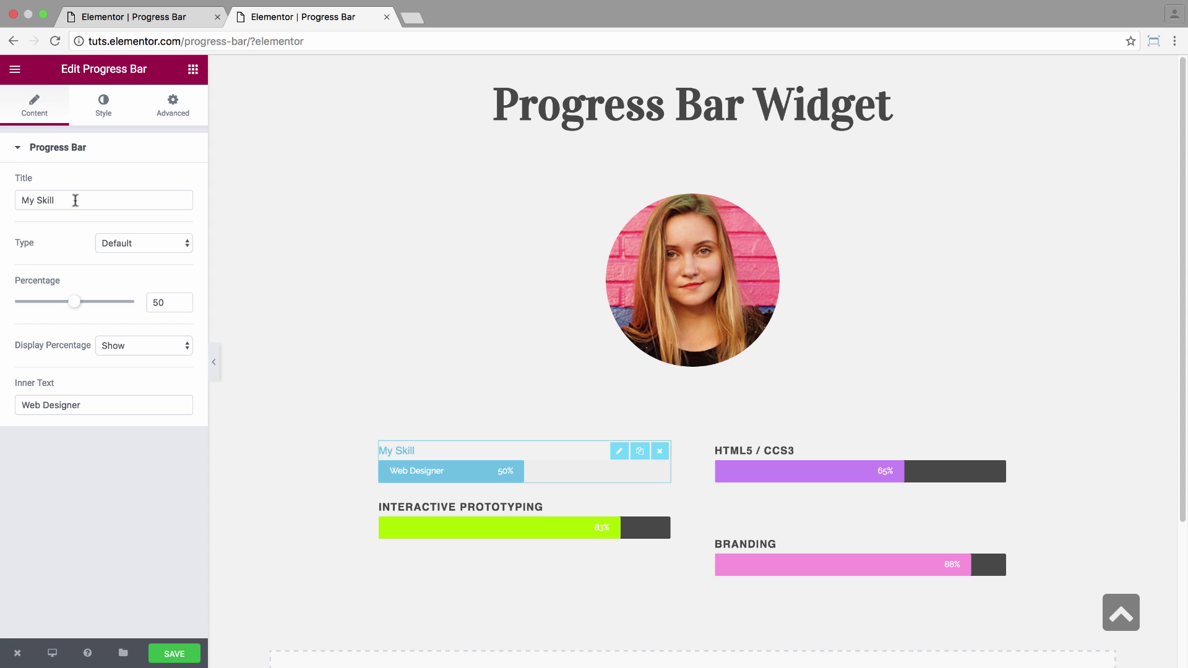
- Replace the new bar's 'My Skill' title with 'visual design'
left_click_drag(74, 200, 1, 210)
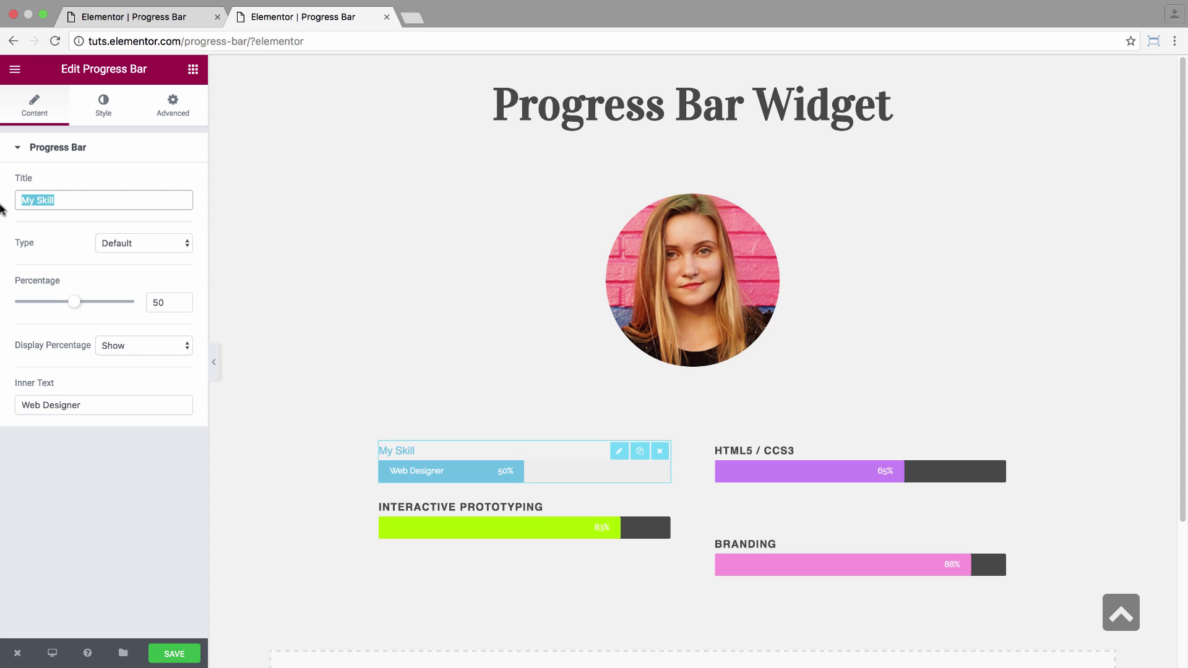
key("BackSpace")
type("v")
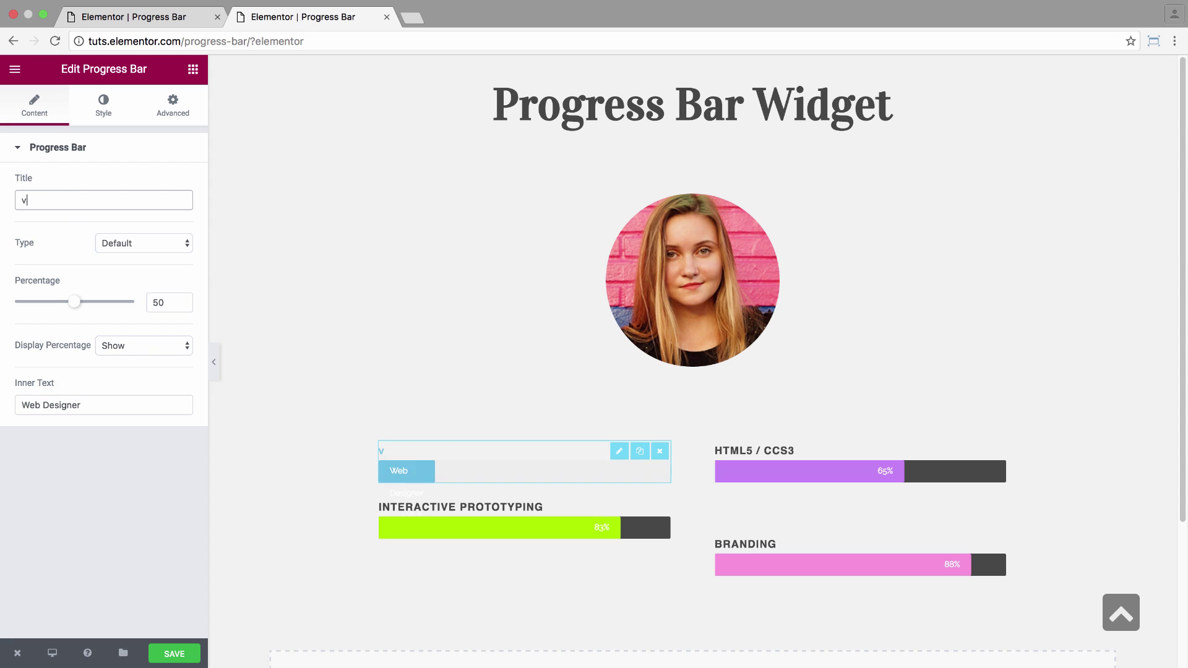
type("isual ")
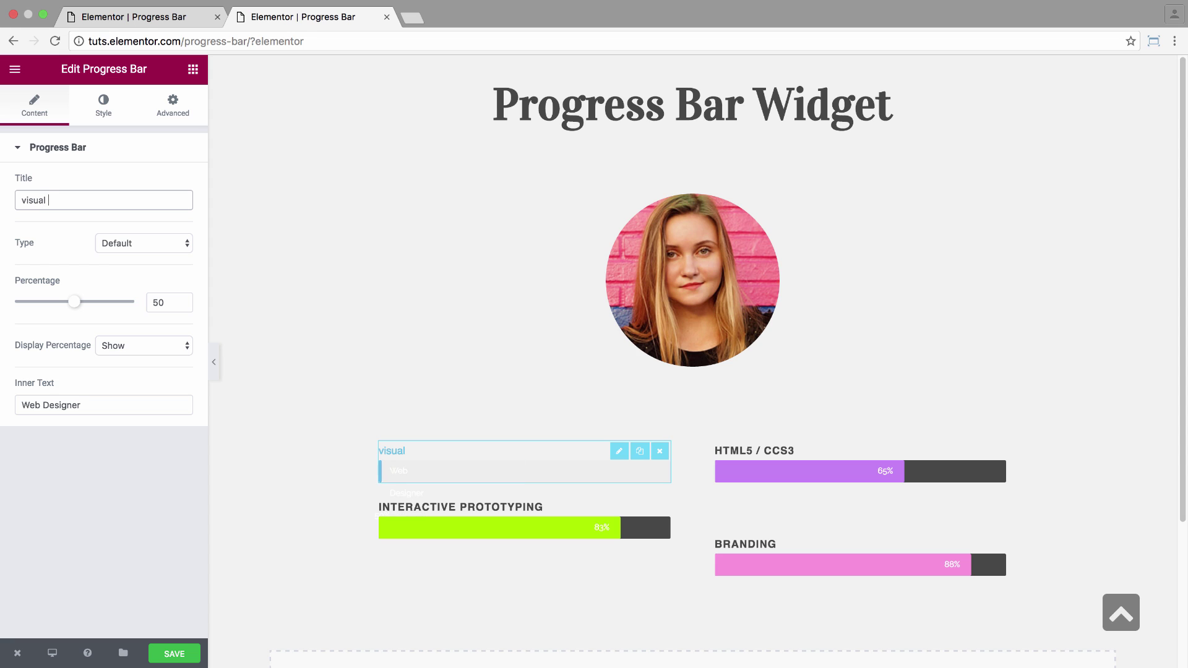
type("design")
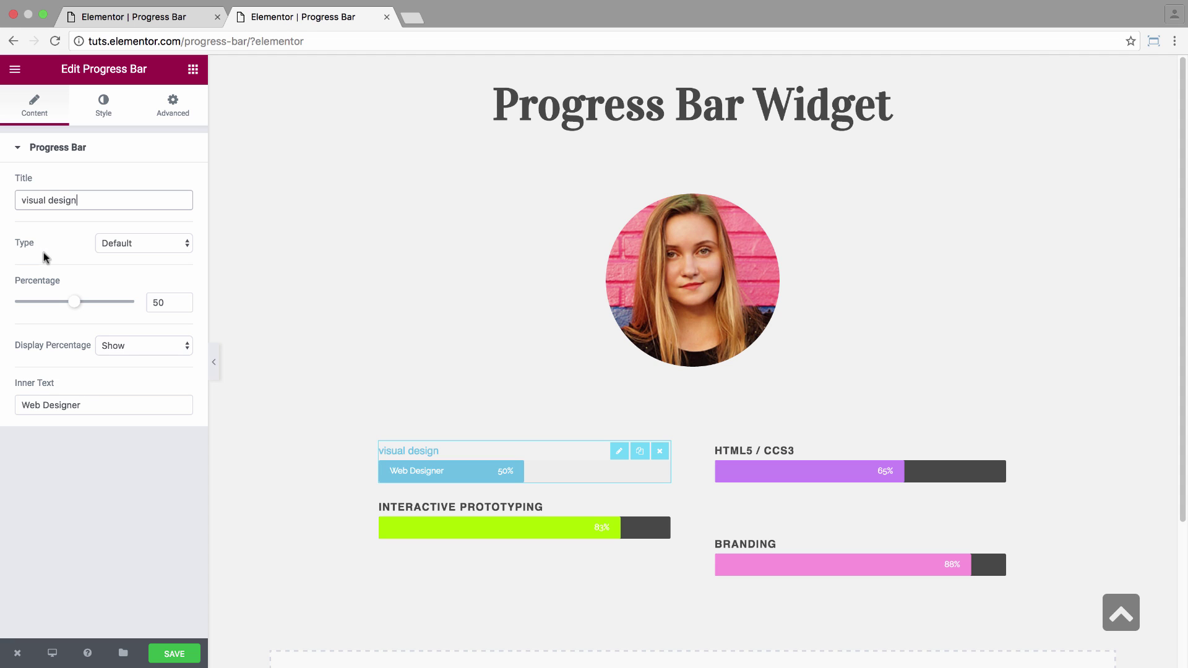
- Try the Success, Warning and Danger bar types, then set the type back to Default
left_click(136, 243)
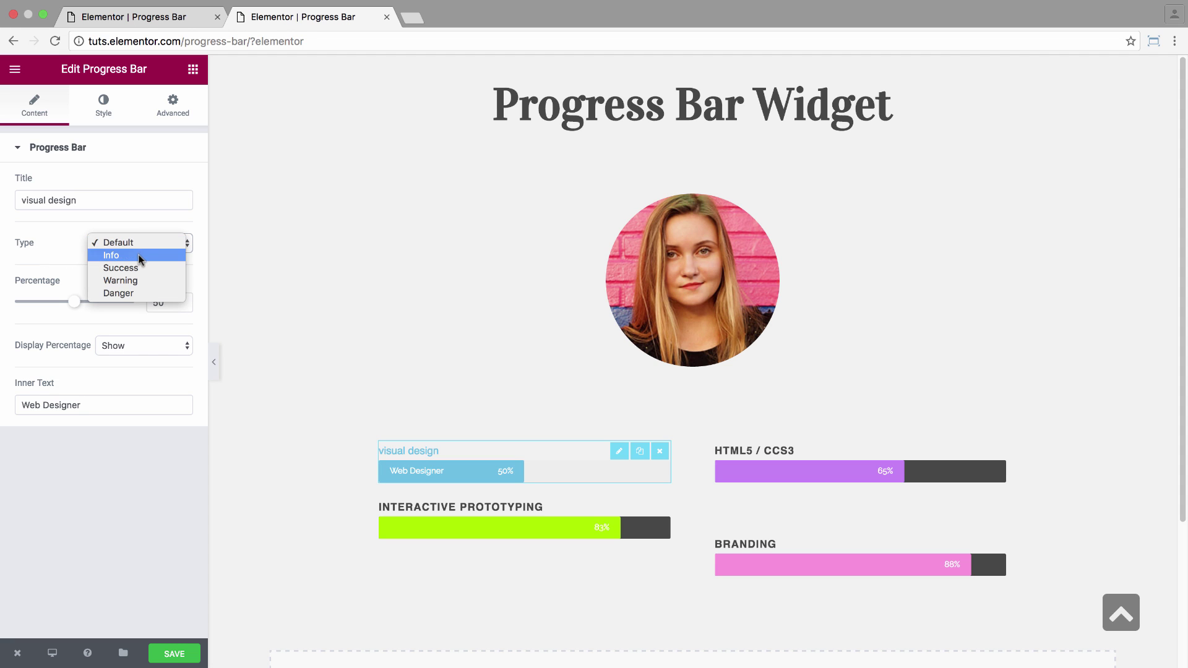
key("Escape")
left_click(134, 244)
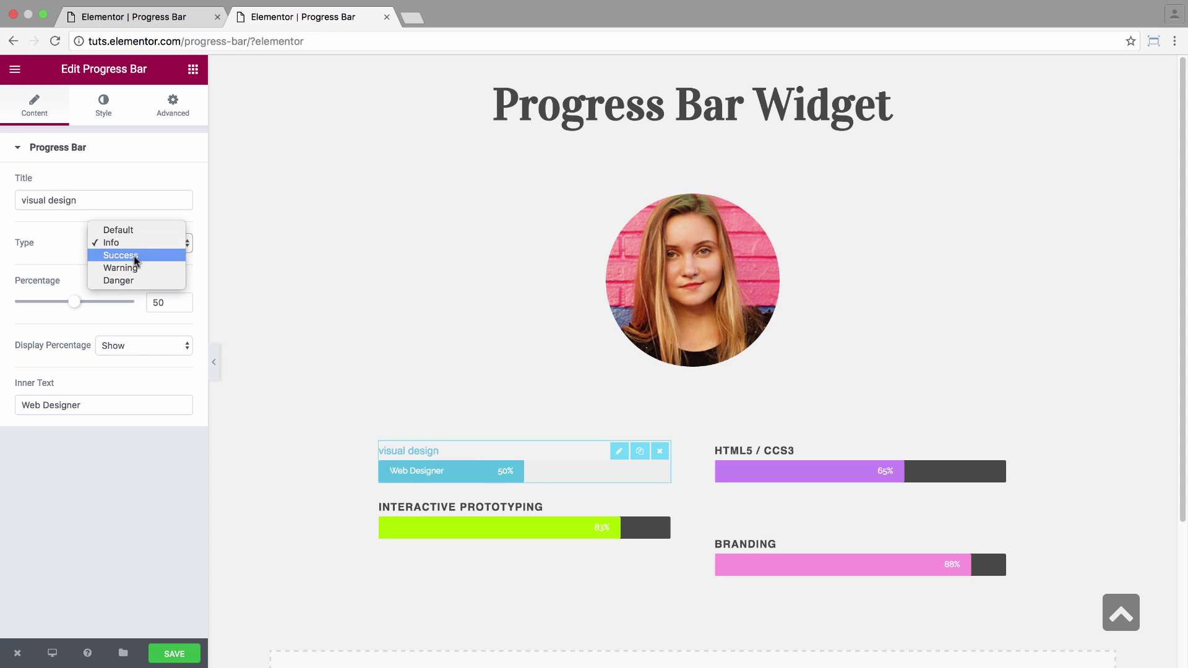
left_click(133, 255)
left_click(133, 244)
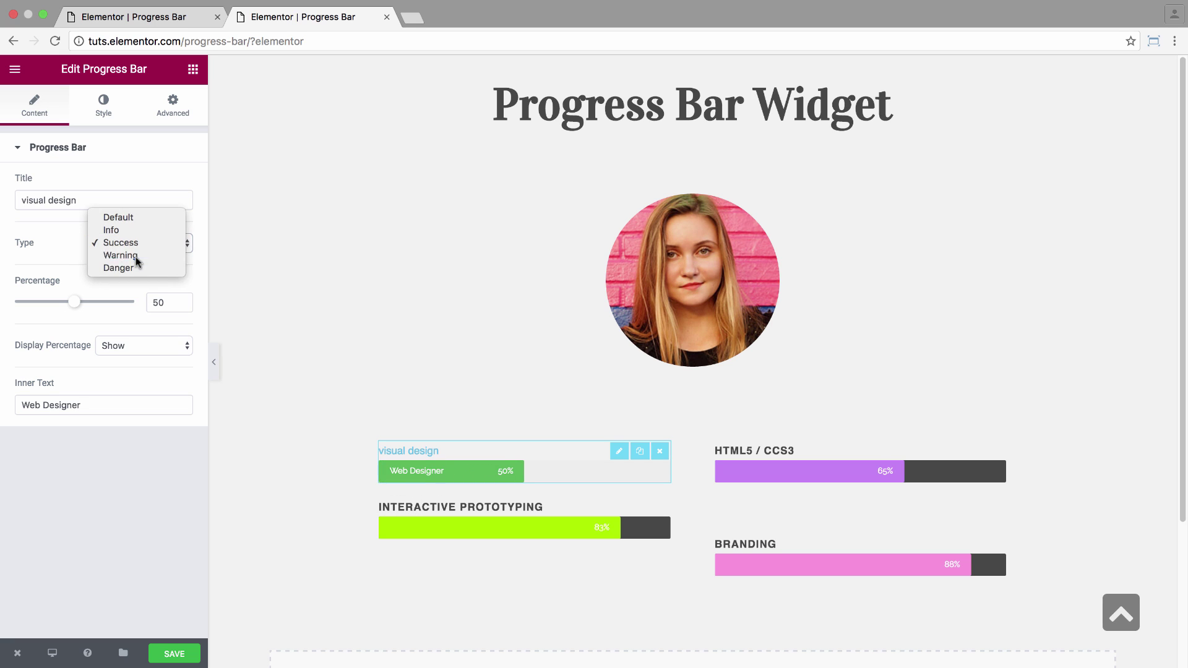
left_click(136, 256)
left_click(136, 244)
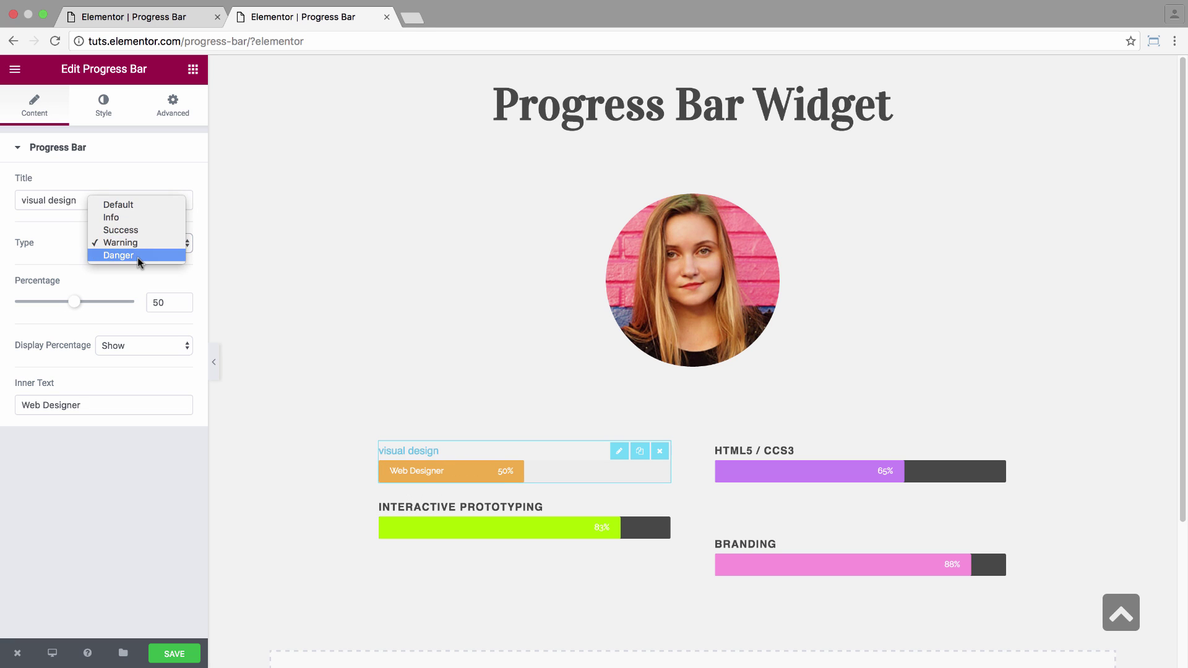
key("Escape")
key("Down")
left_click(137, 247)
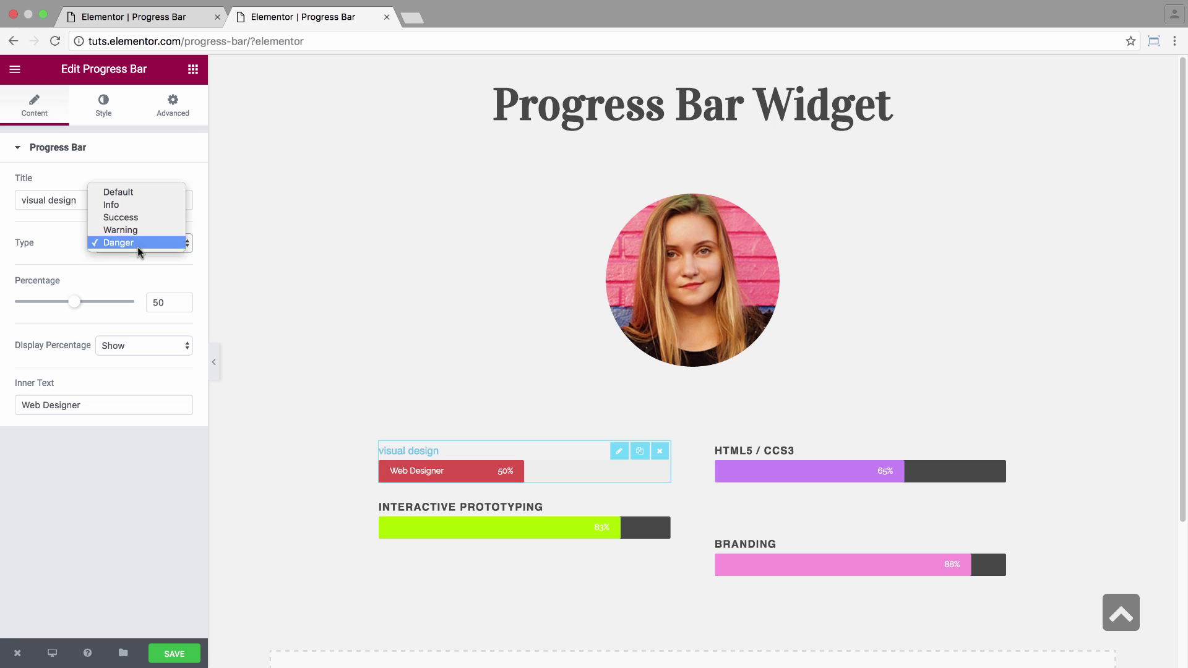
left_click(125, 194)
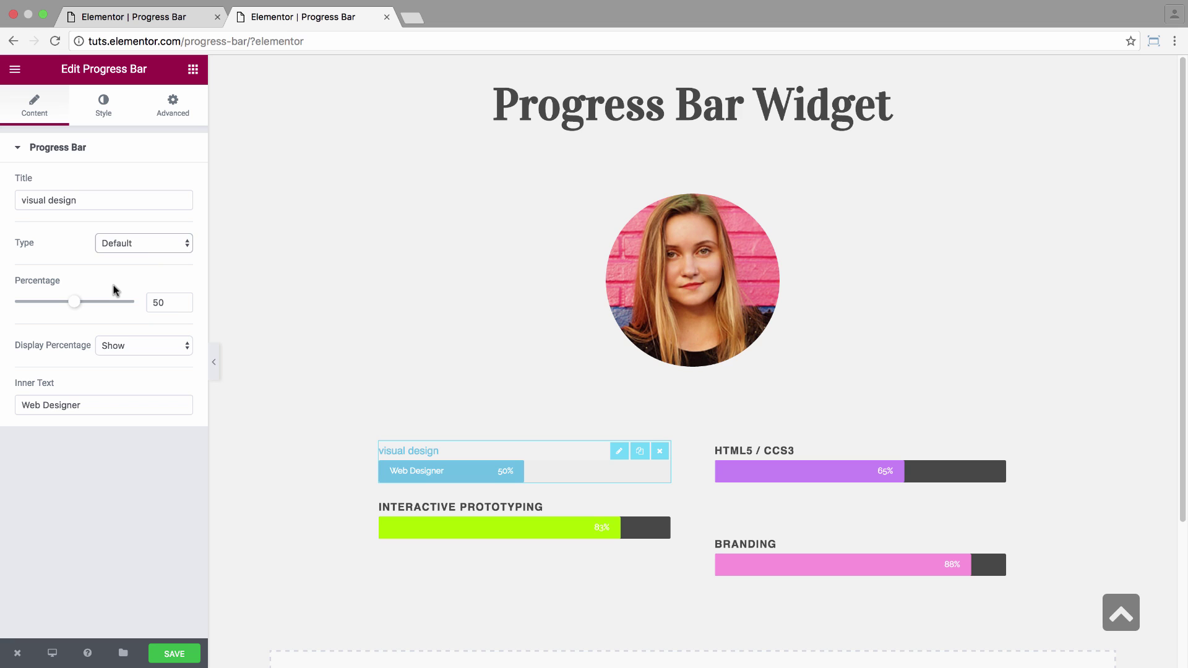
- Set the bar to 95% with the percentage shown, and clear the 'Web Designer' inner text
left_click_drag(164, 303, 139, 302)
type("95")
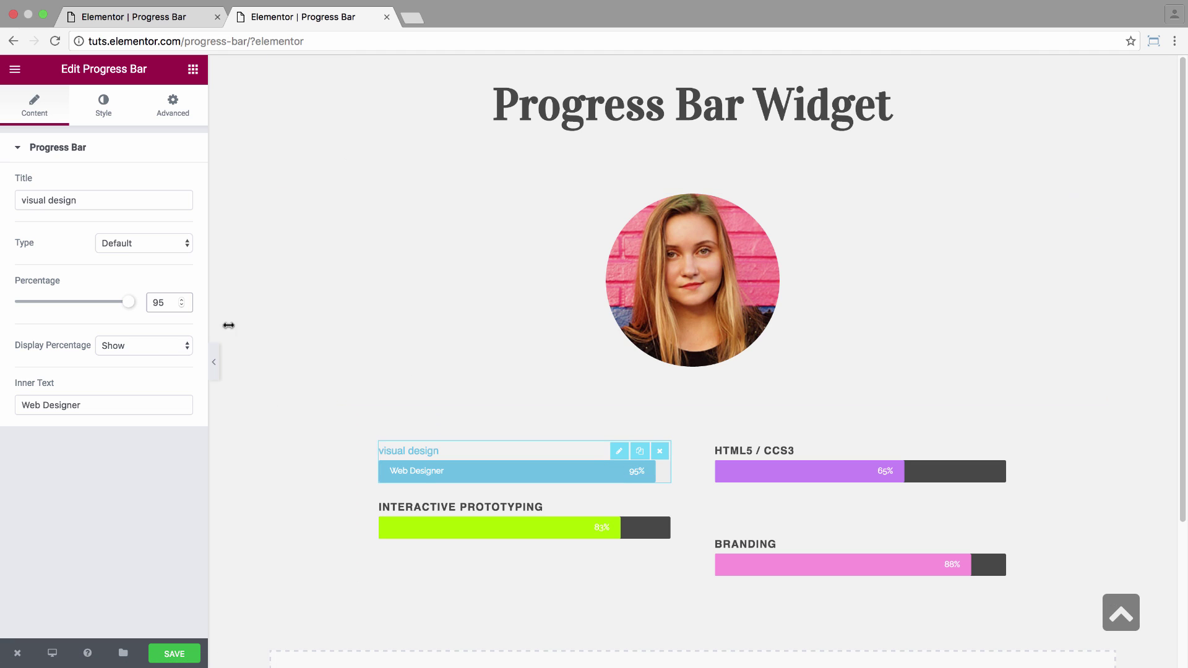
left_click(162, 347)
left_click(165, 357)
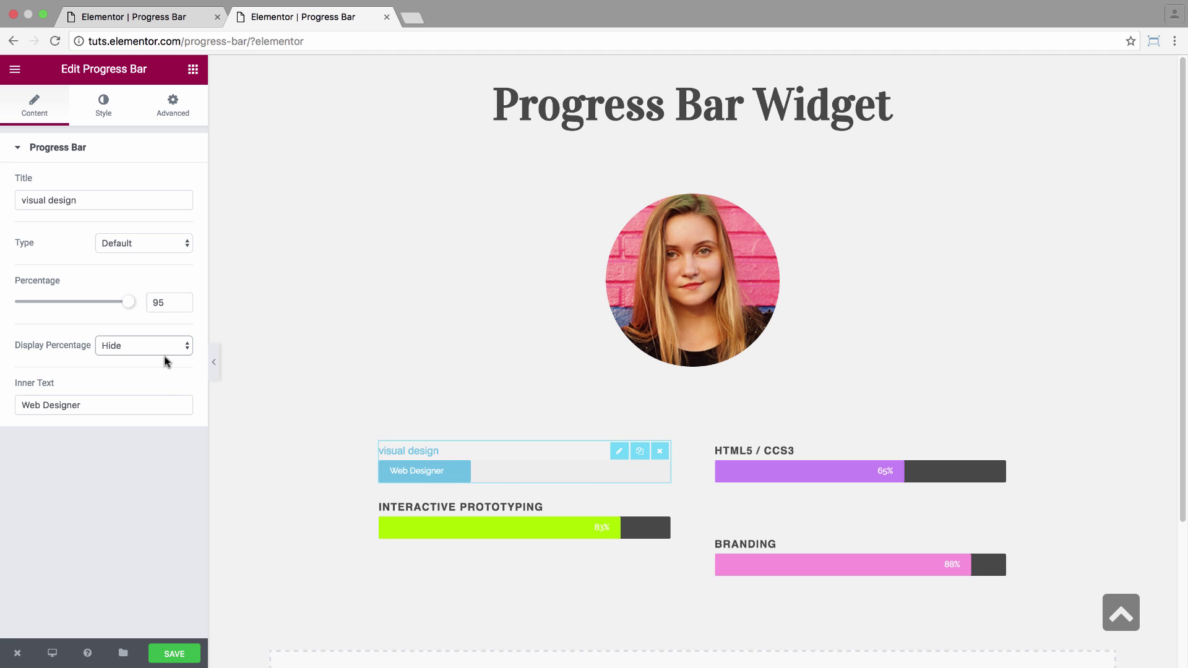
left_click(160, 350)
left_click(155, 332)
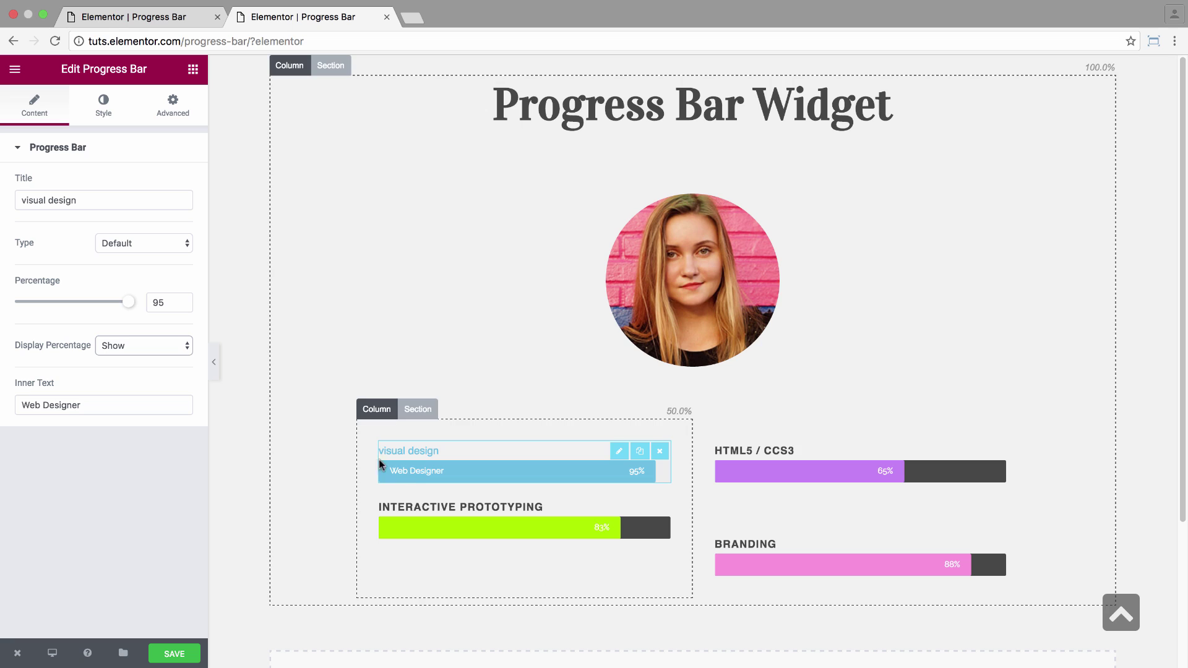
left_click_drag(111, 405, 1, 396)
key("BackSpace")
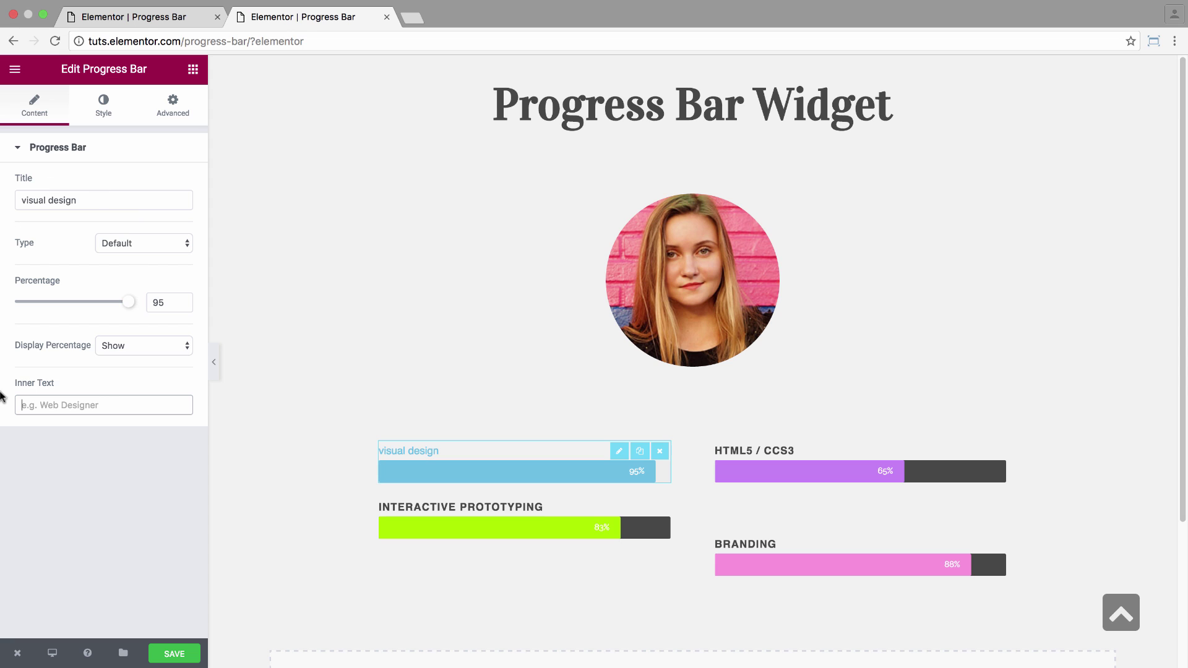
- Set the Progress Bar style's Bar Color to cyan #23dde0
left_click(121, 114)
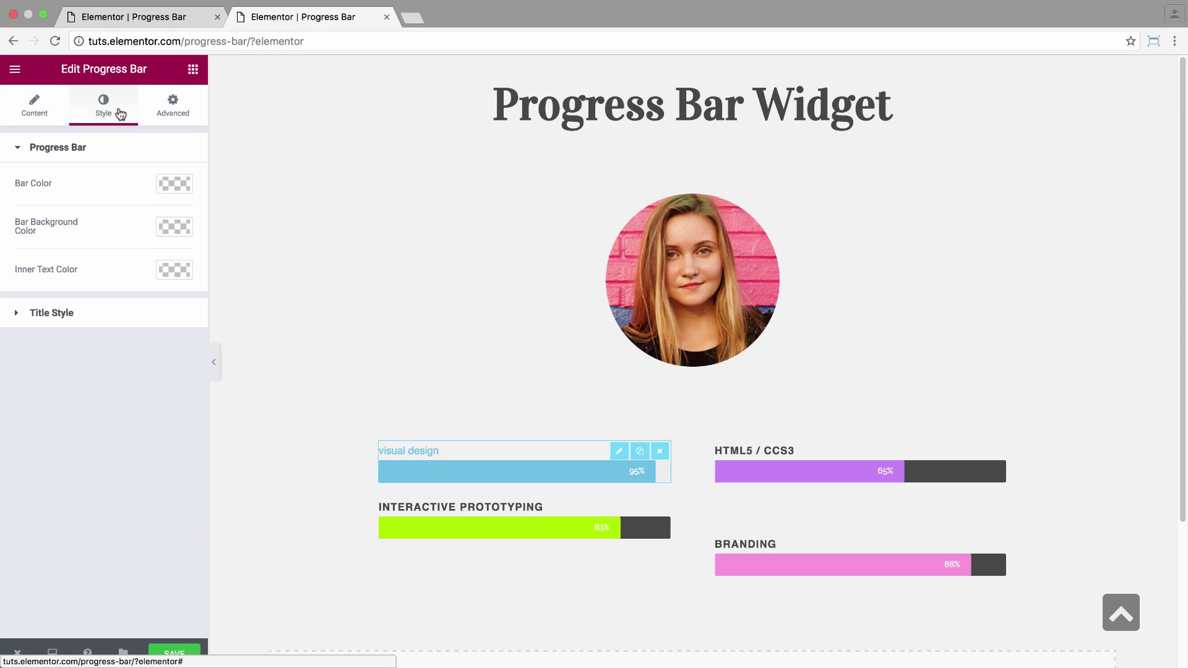
left_click(92, 155)
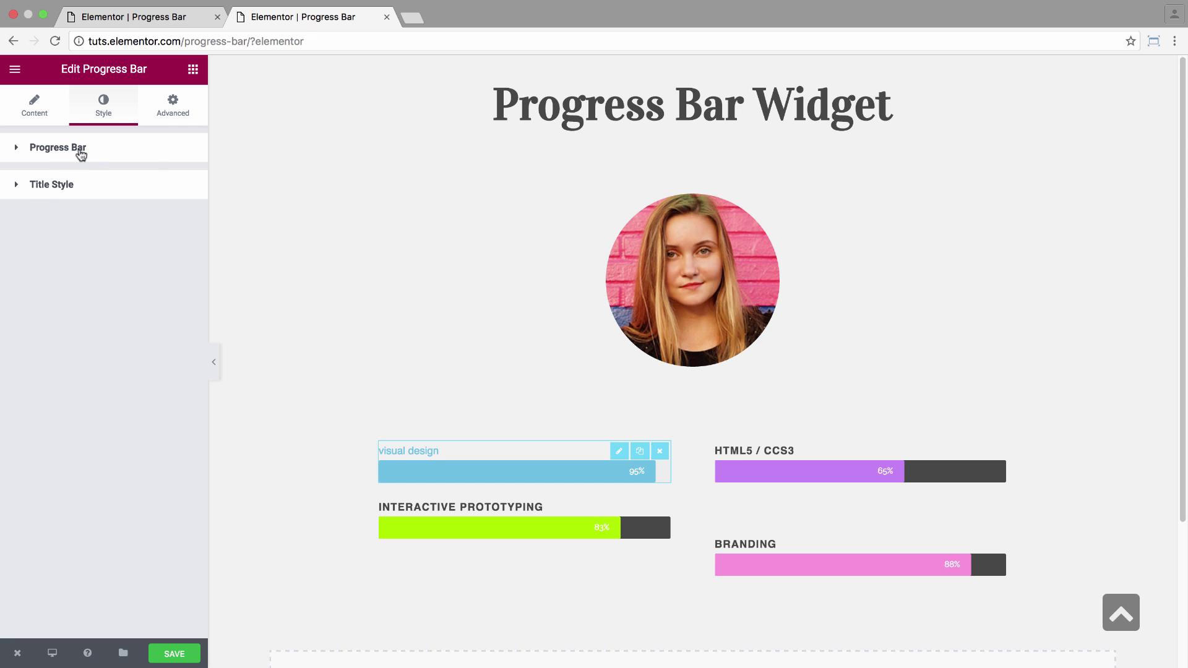
left_click(80, 152)
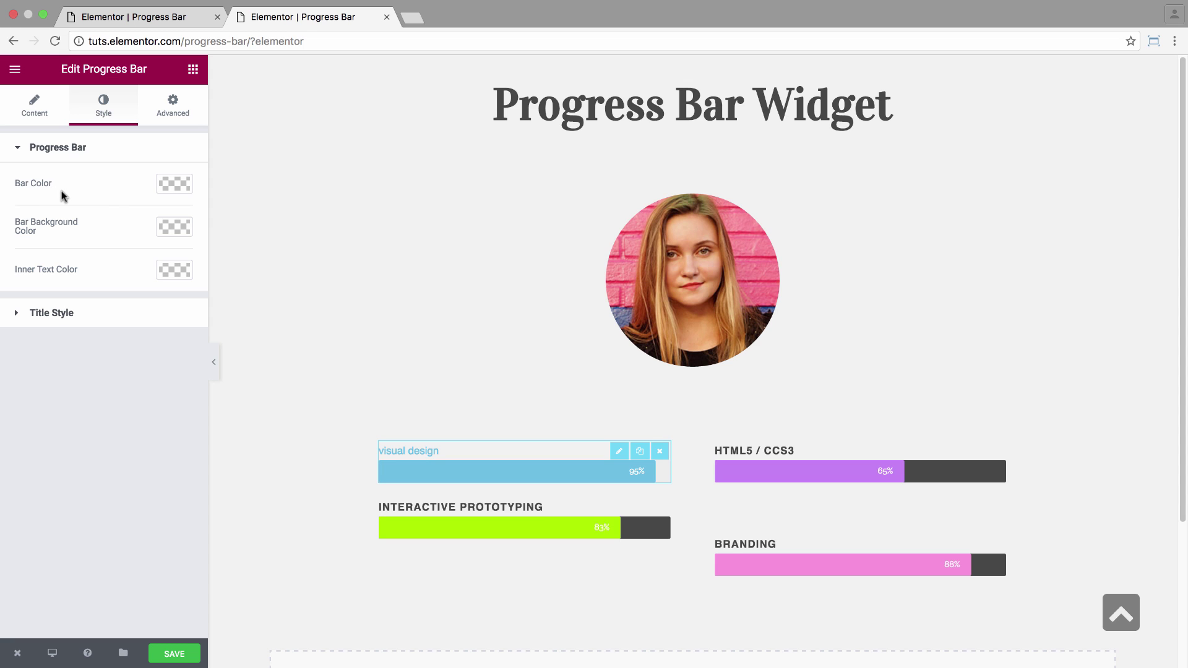
left_click(175, 184)
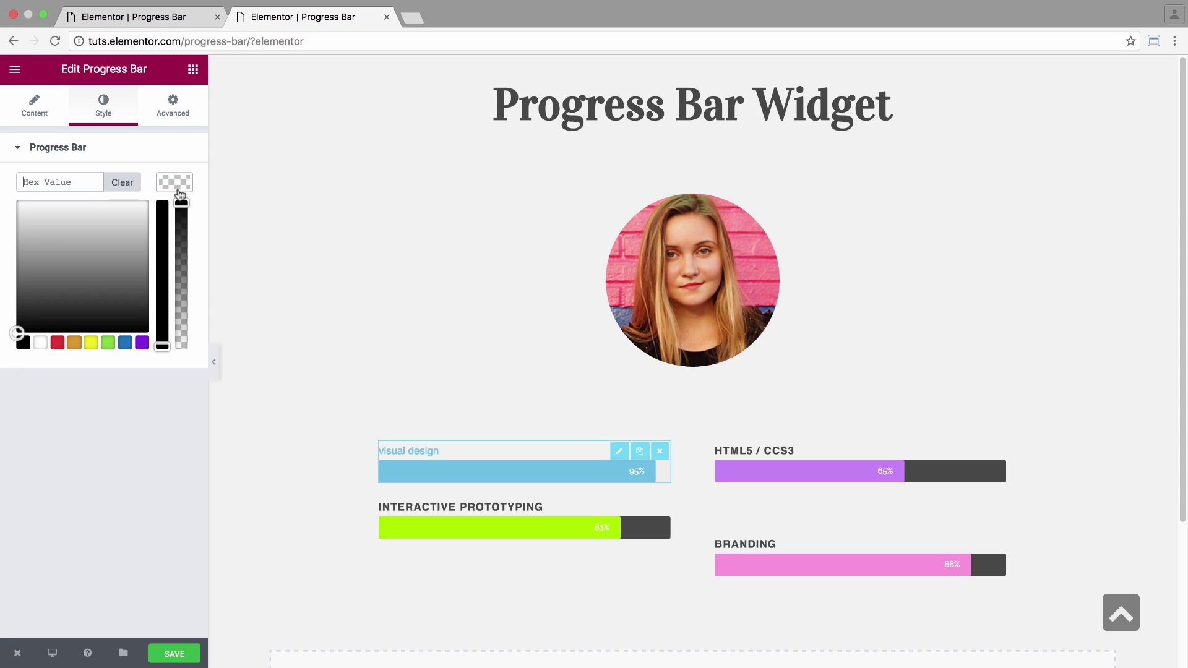
left_click(55, 189)
type("#")
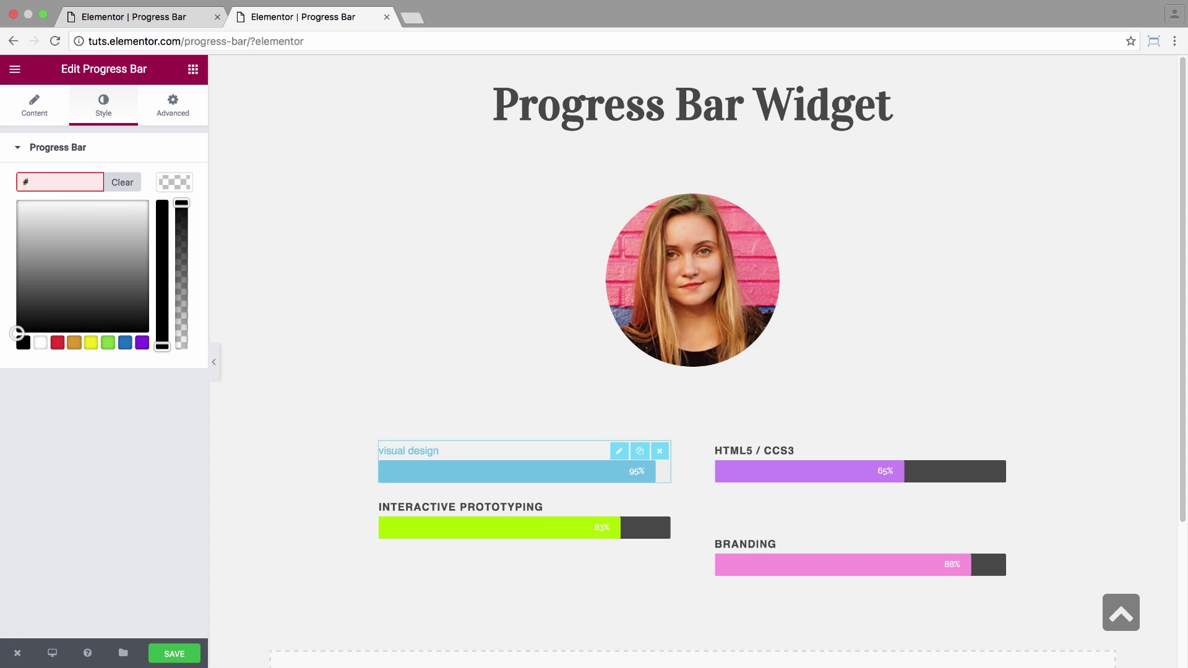
type("23dde0")
left_click(175, 184)
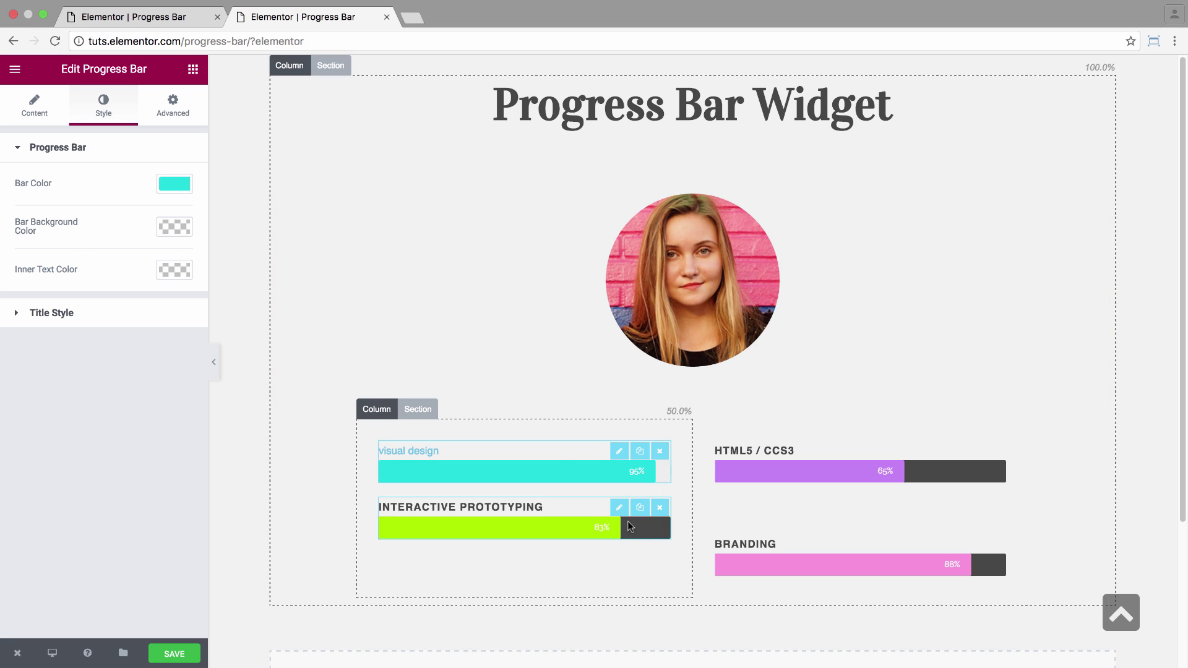
- Give the bar a dark grey #474747 background color
left_click(173, 230)
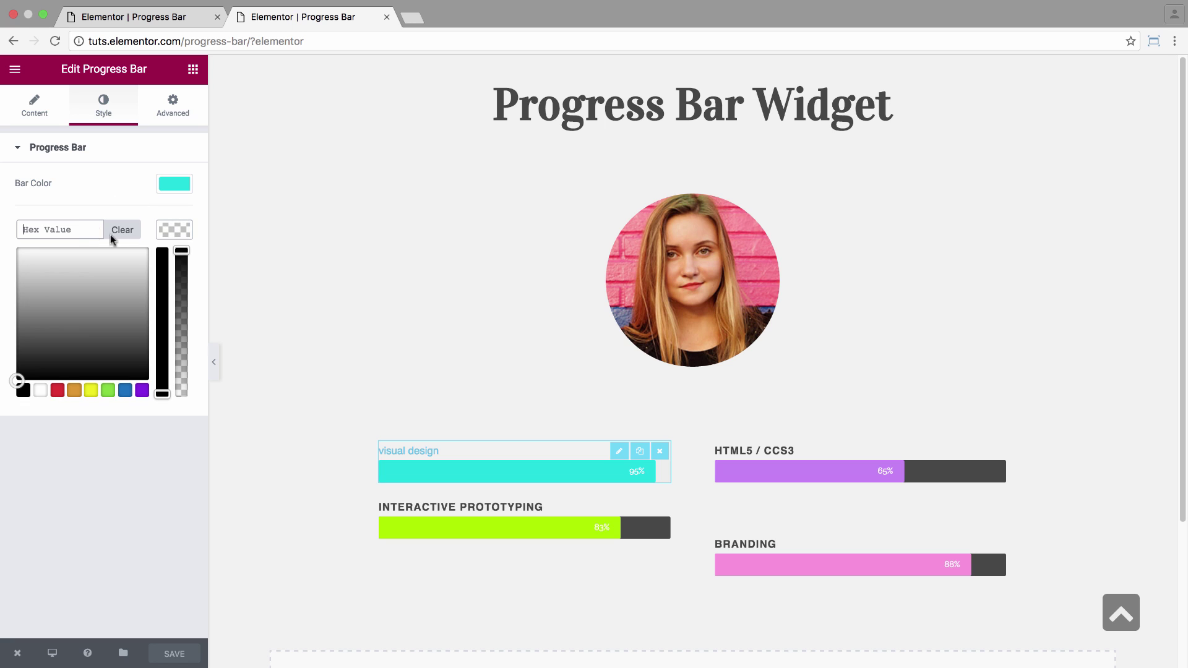
type("#474747")
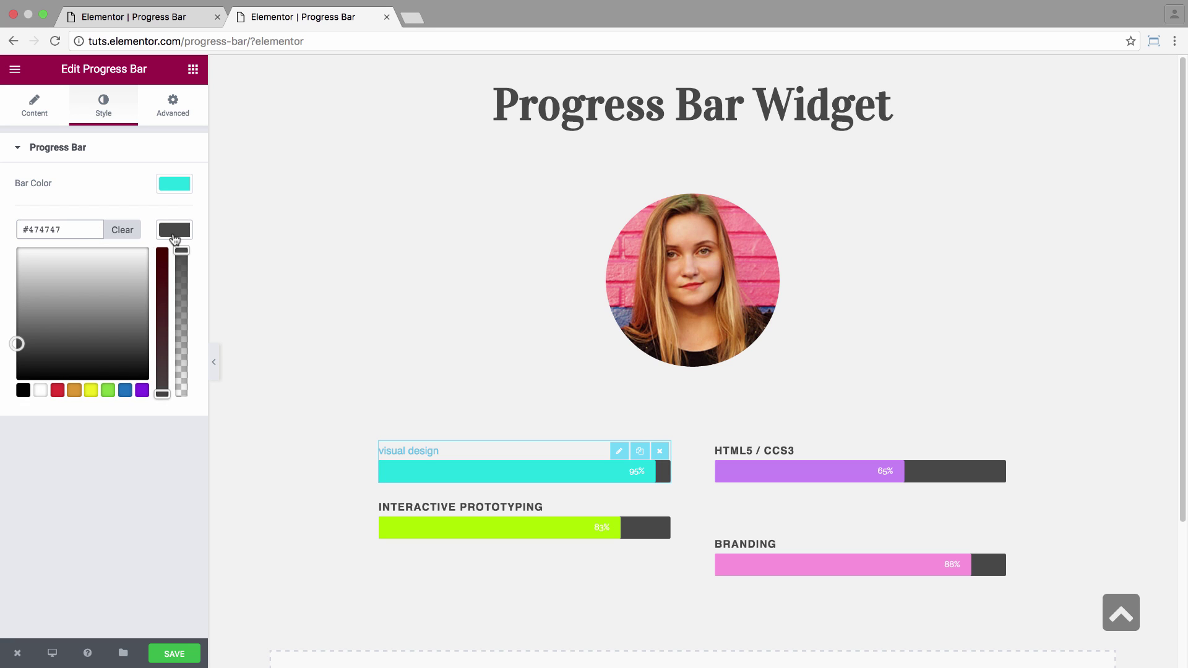
left_click(175, 238)
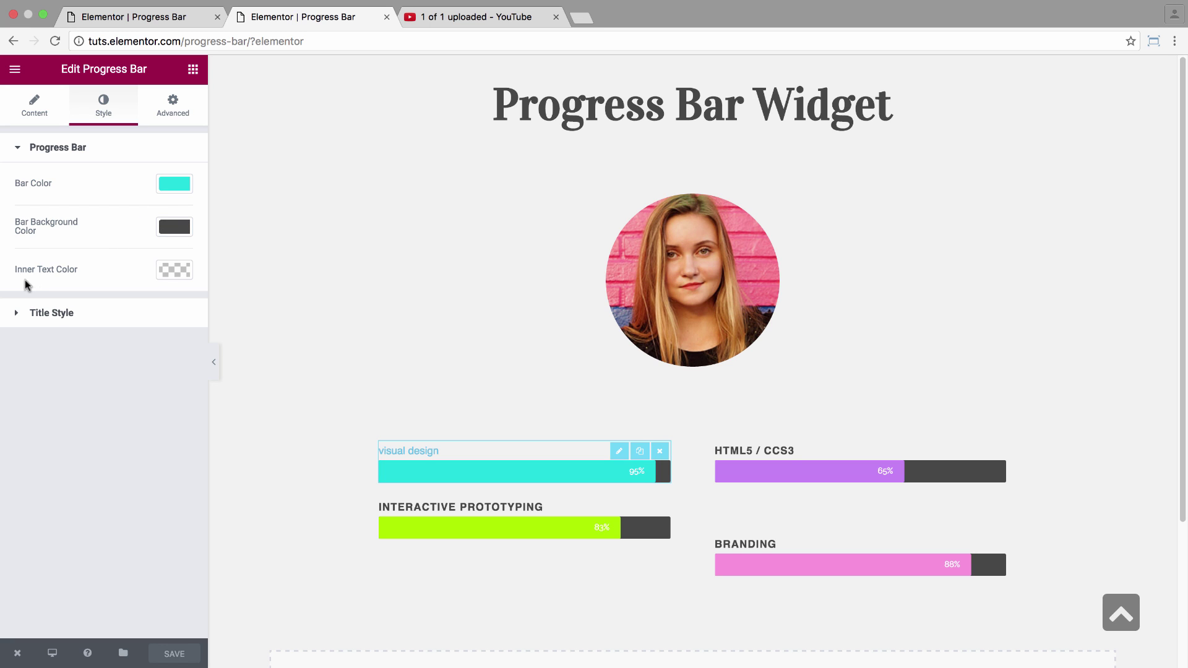
- Set the bar's inner text color to #474747 as well
left_click(162, 272)
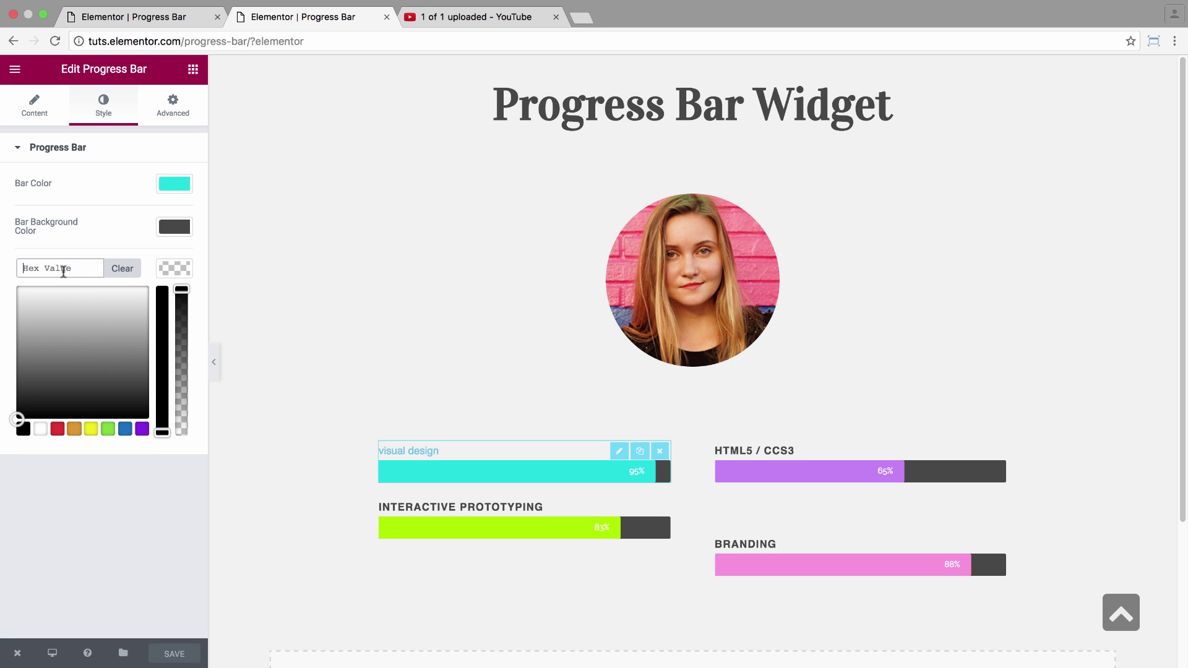
type("#474747")
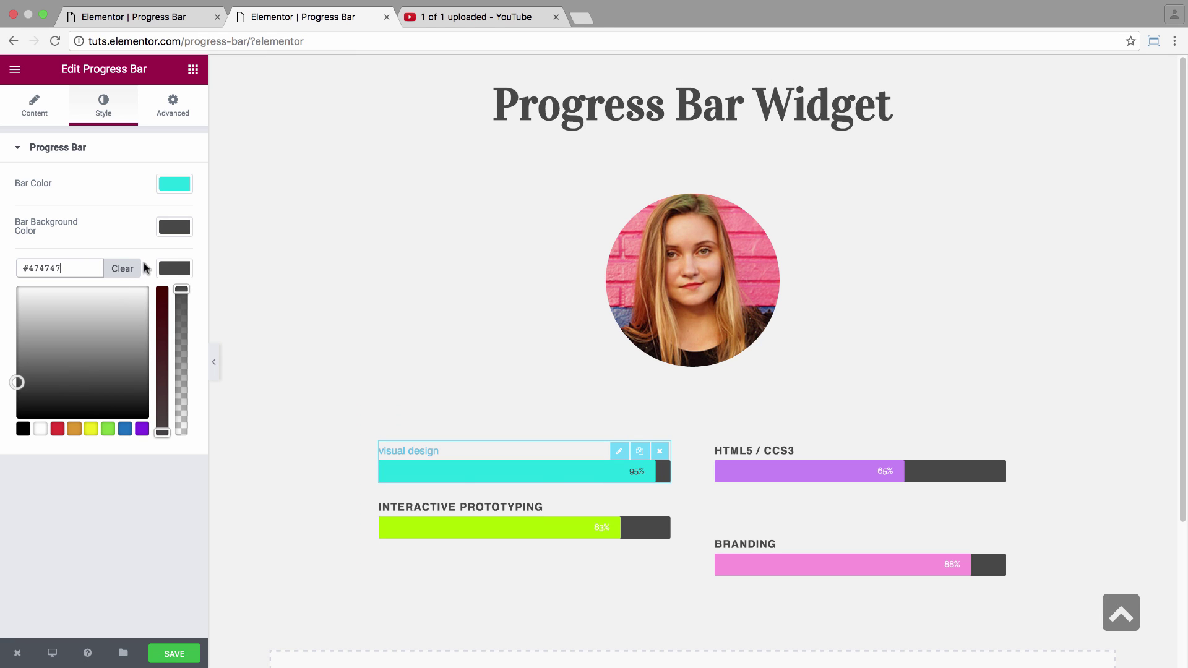
left_click(170, 269)
left_click(65, 314)
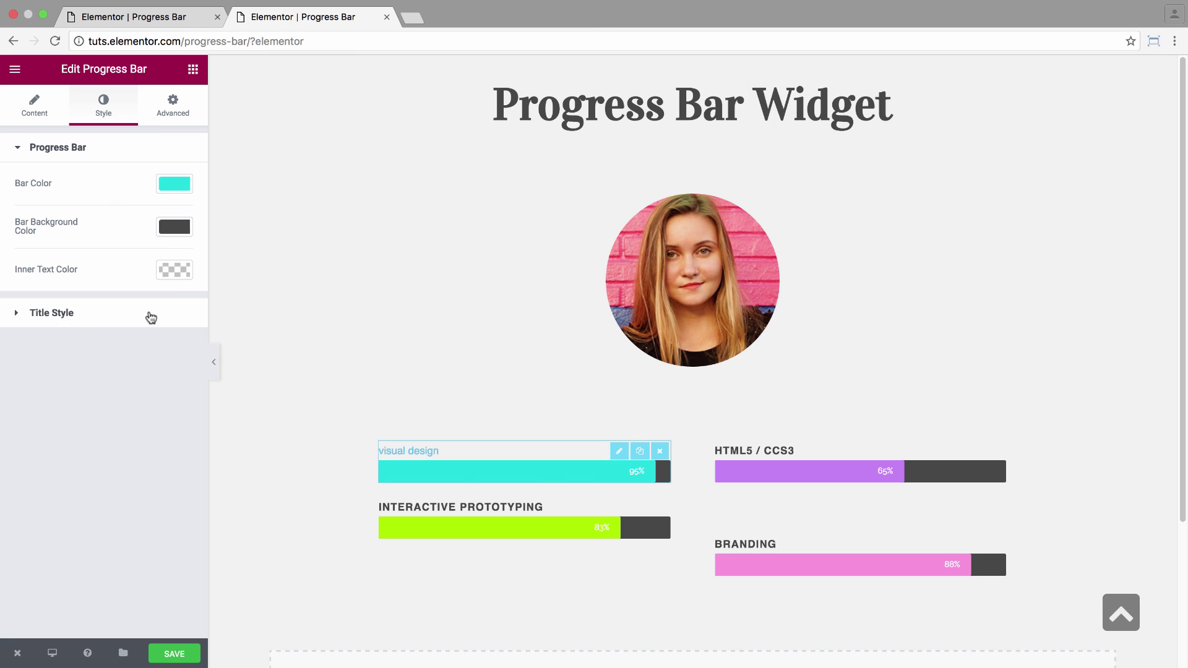
left_click(148, 313)
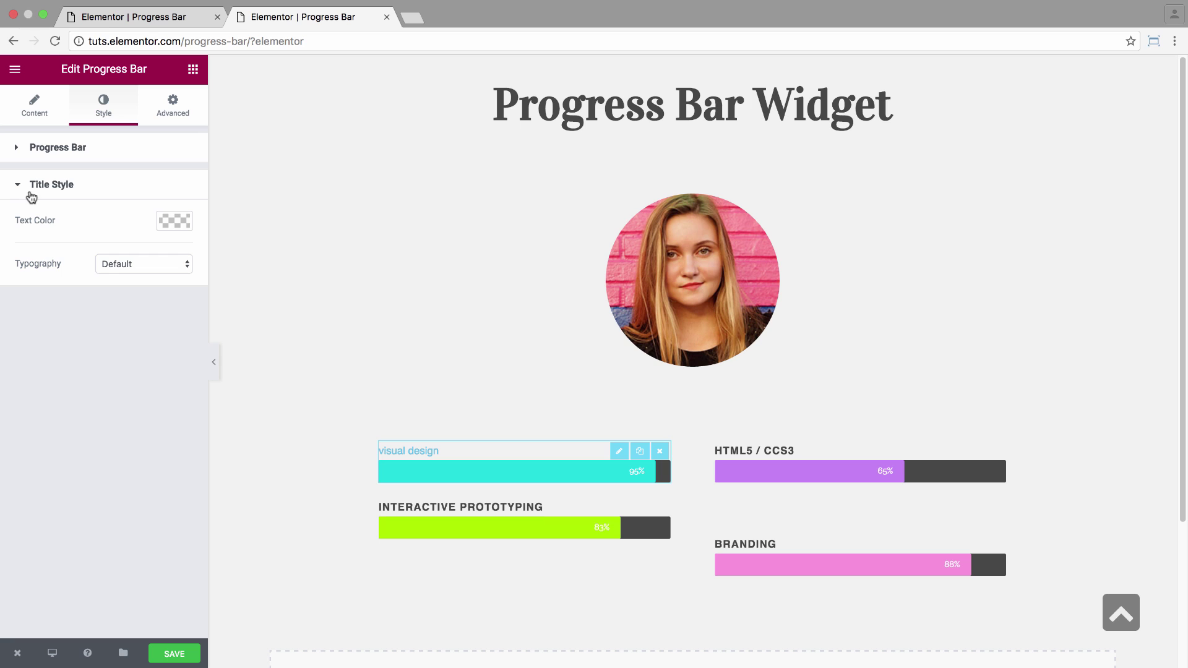
- Set the title text color to dark grey #474747
left_click(174, 222)
left_click(87, 220)
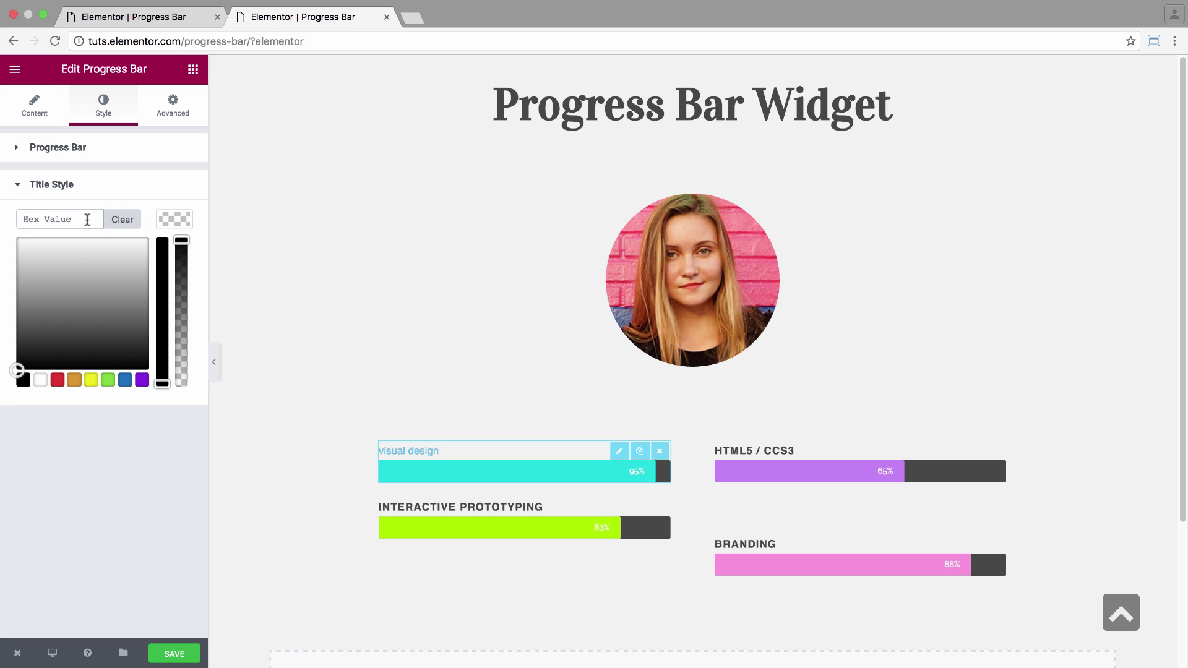
type("#474747")
key("Return")
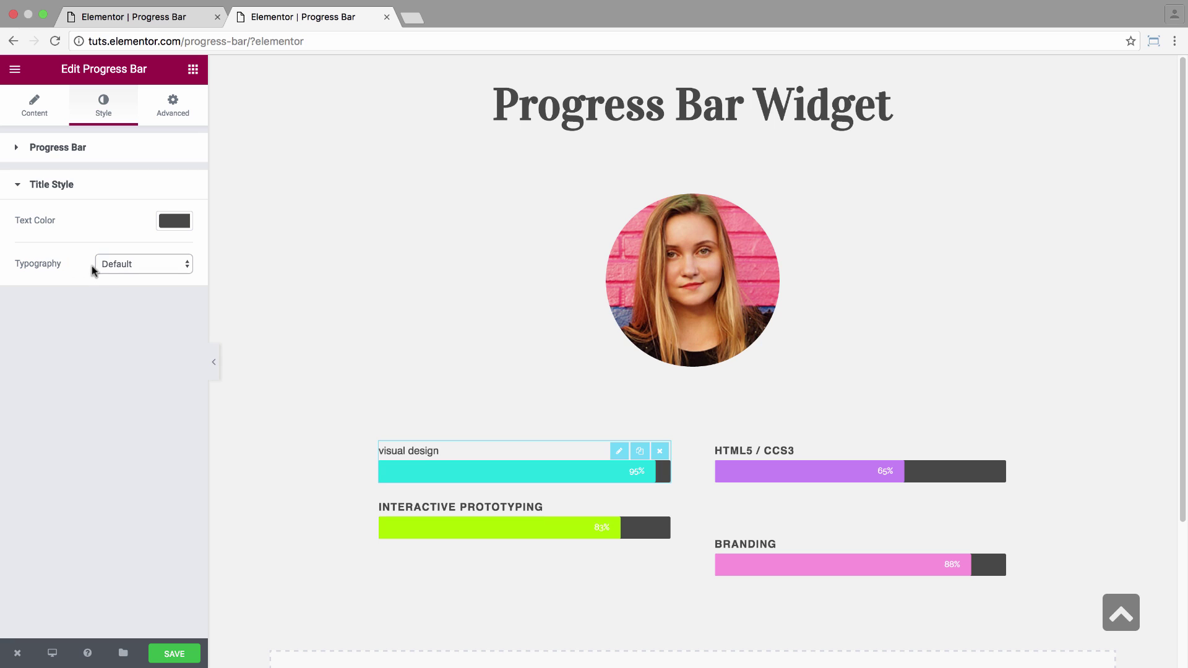
- Give the title custom Bold, Uppercase typography with letter spacing 1
left_click(127, 267)
left_click(131, 276)
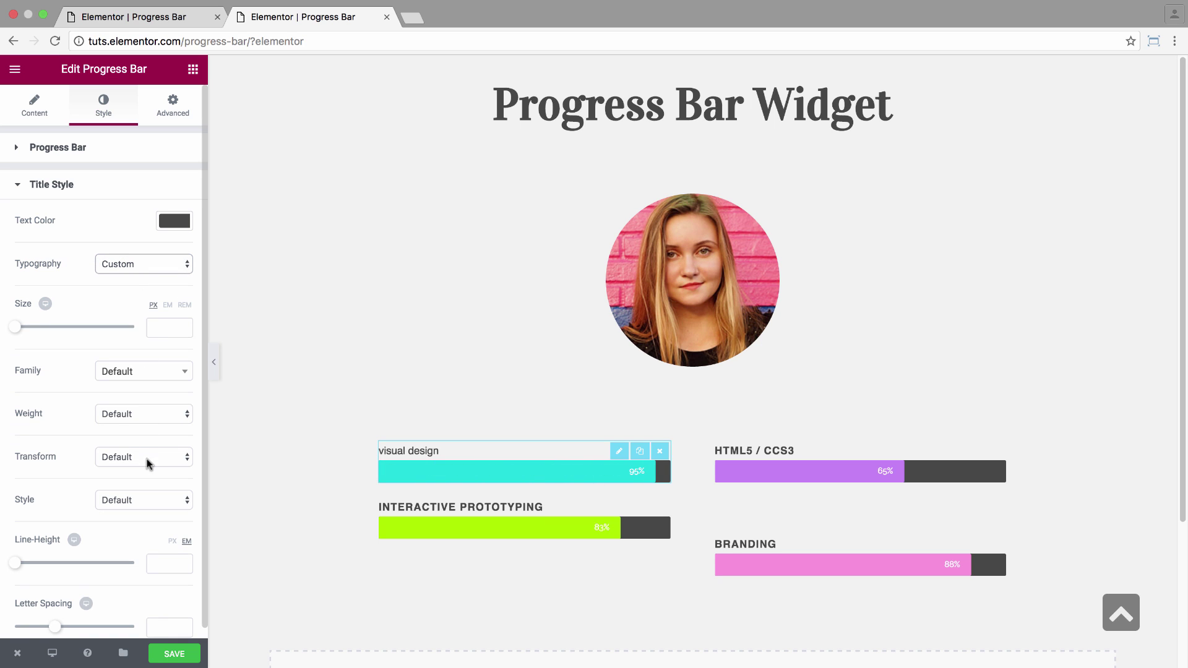
left_click(146, 414)
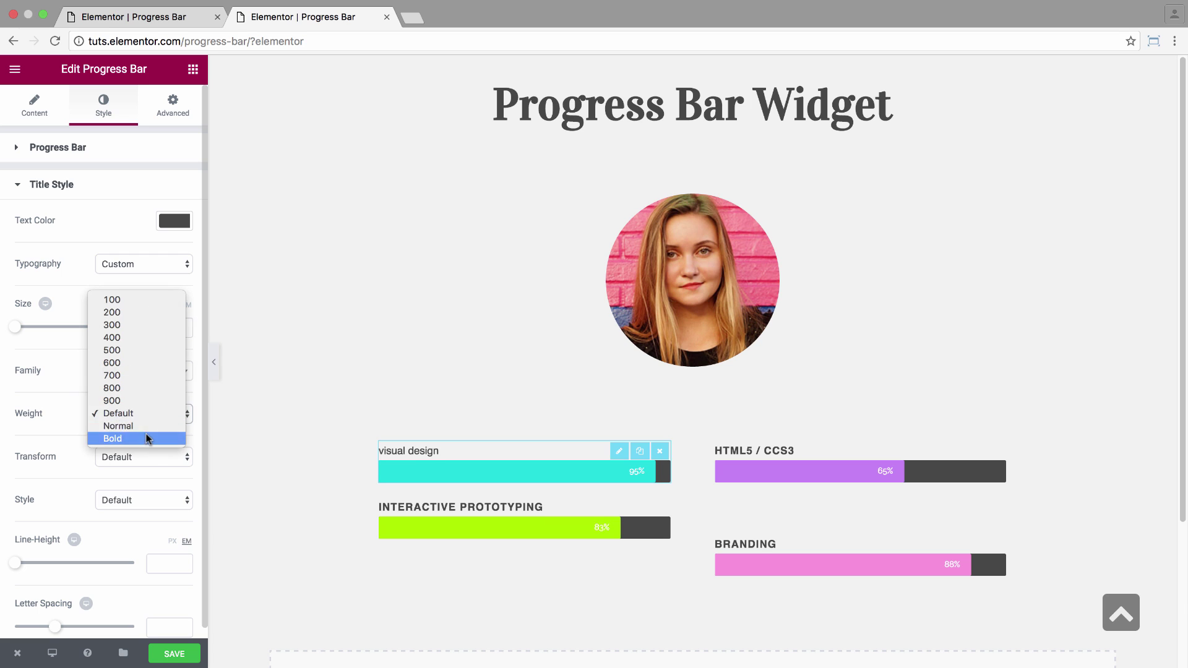
left_click(148, 438)
left_click(137, 454)
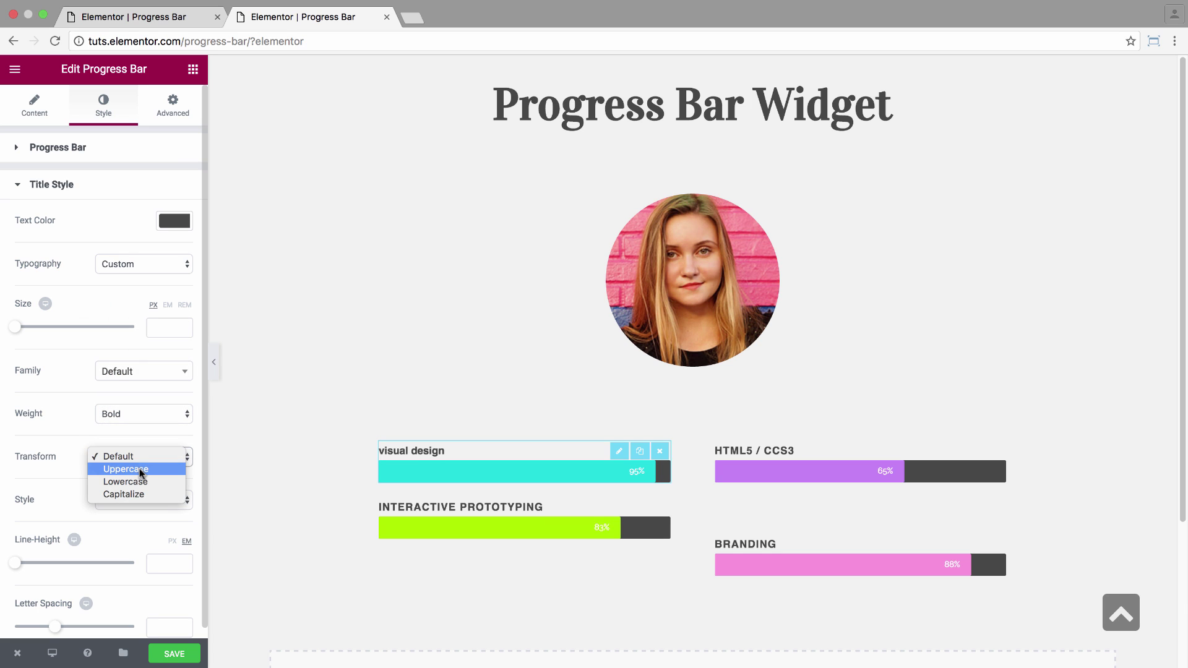
left_click(139, 469)
left_click(165, 627)
type("1")
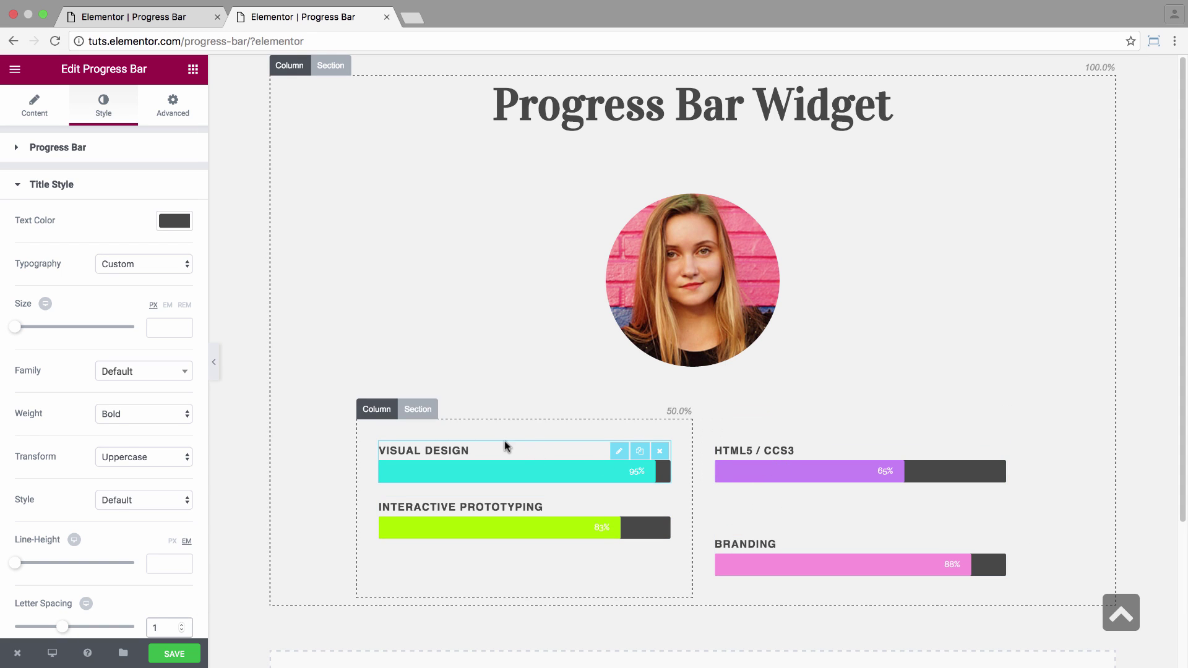
- Add 50 px bottom padding to the widget, then collapse the editor panel to preview
left_click(168, 102)
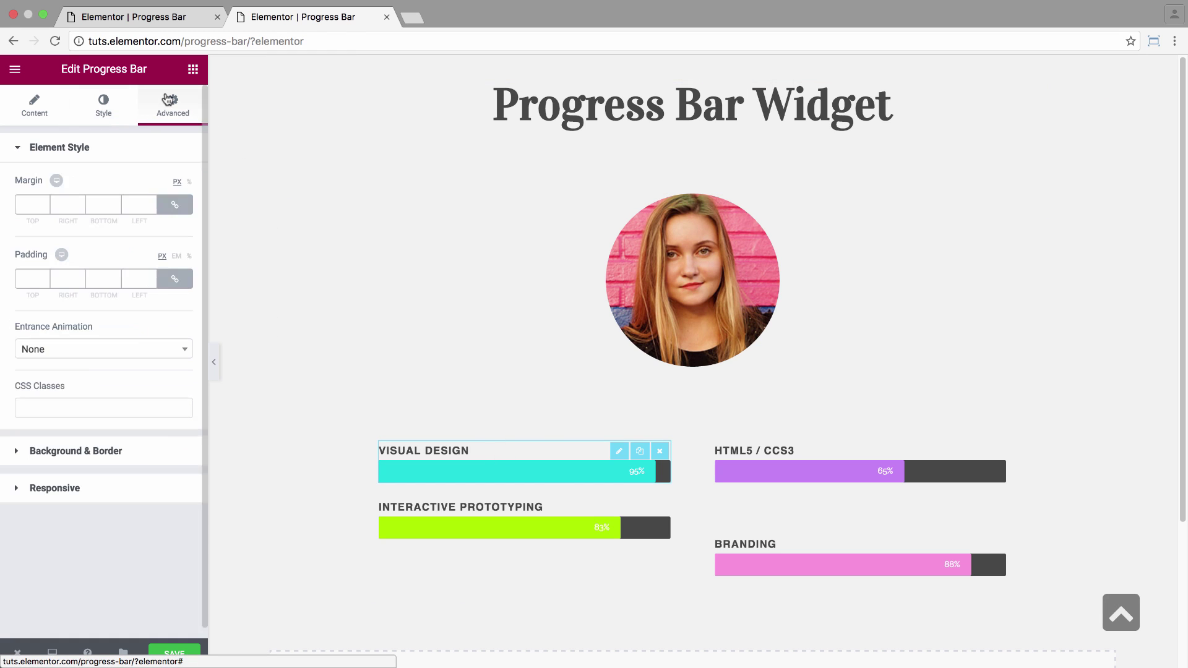
left_click(174, 277)
double_click(94, 276)
type("50")
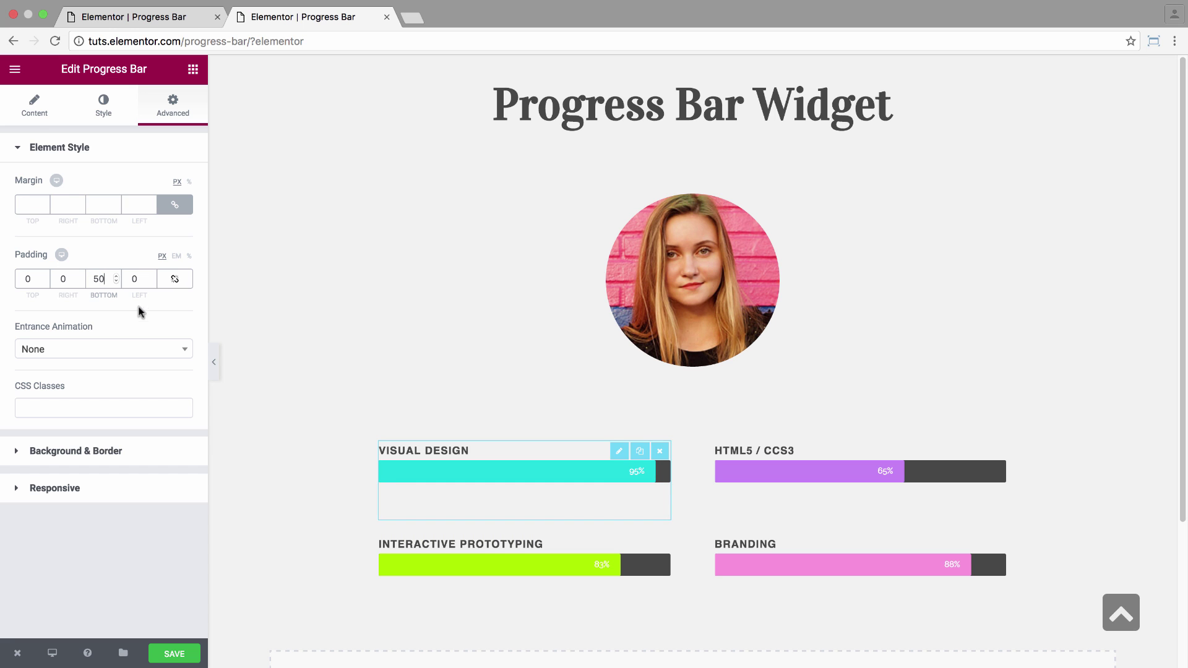
left_click(215, 375)
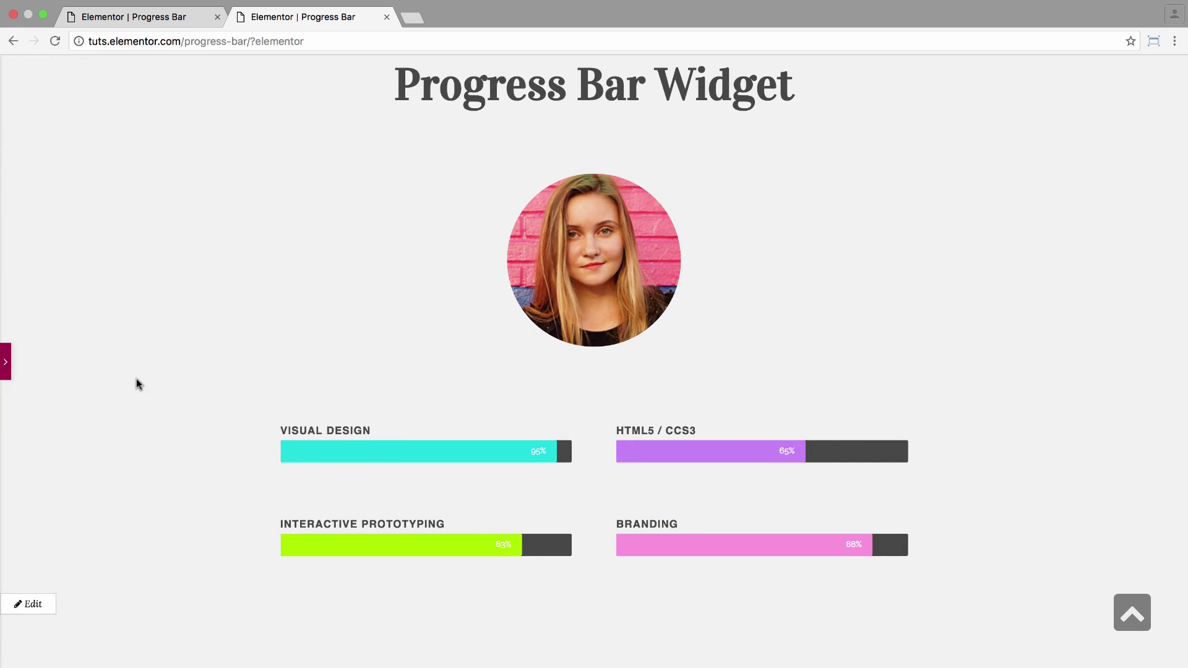